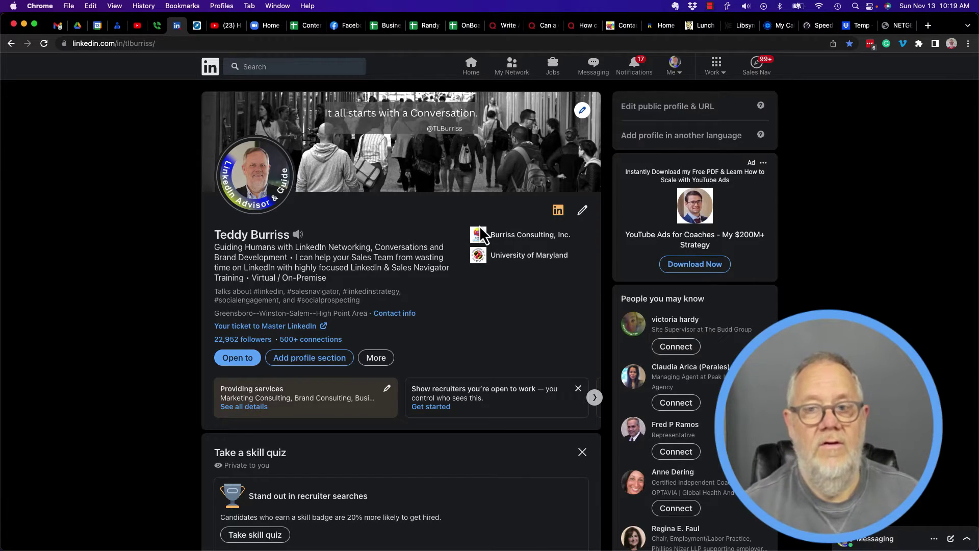
- Scroll the profile to the Experience section listing the five roles
{"action": "scroll", "coordinate": [120, 347], "scroll_direction": "down", "scroll_amount": 20}
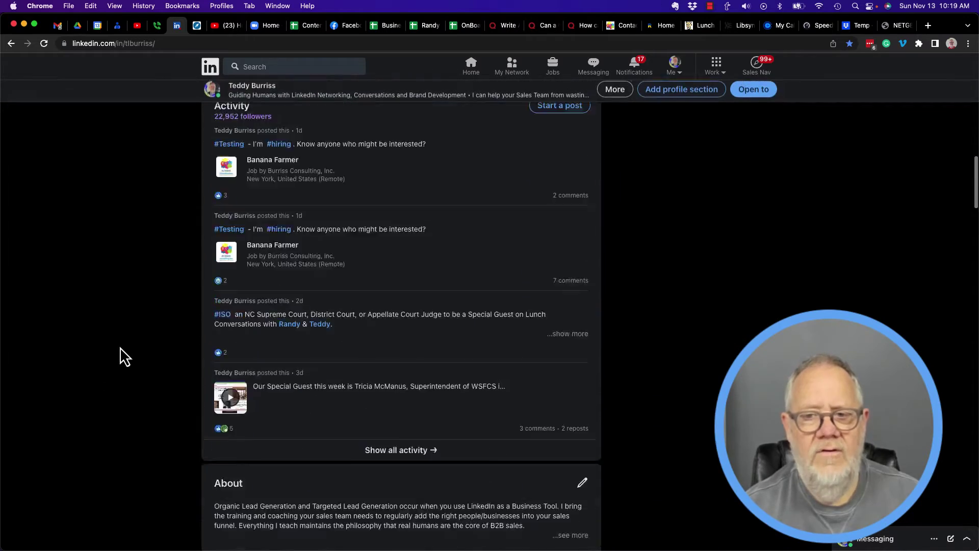
{"action": "scroll", "coordinate": [120, 347], "scroll_direction": "up", "scroll_amount": 4}
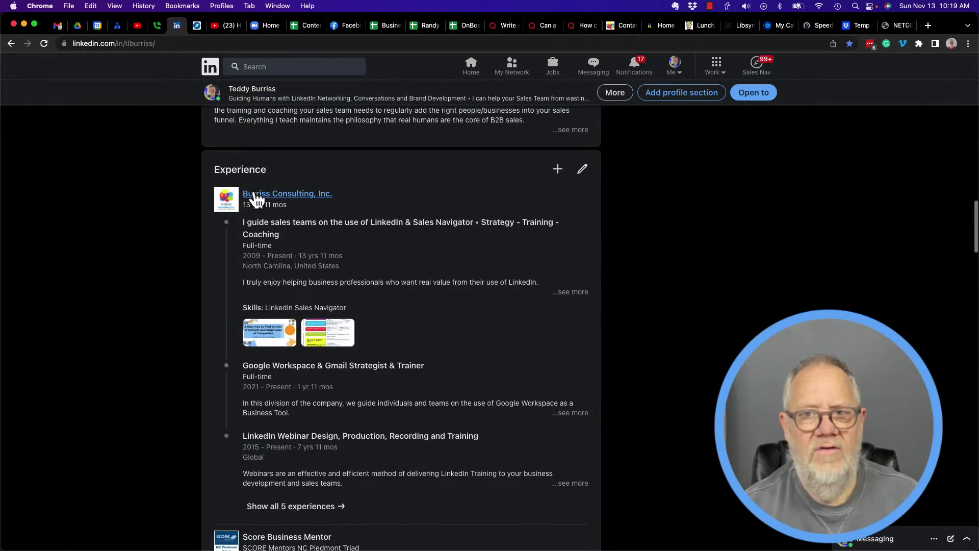
- Open the full Experience list and scroll down to the 1997–2005 VP Organizational Development role
{"action": "left_click", "coordinate": [587, 174]}
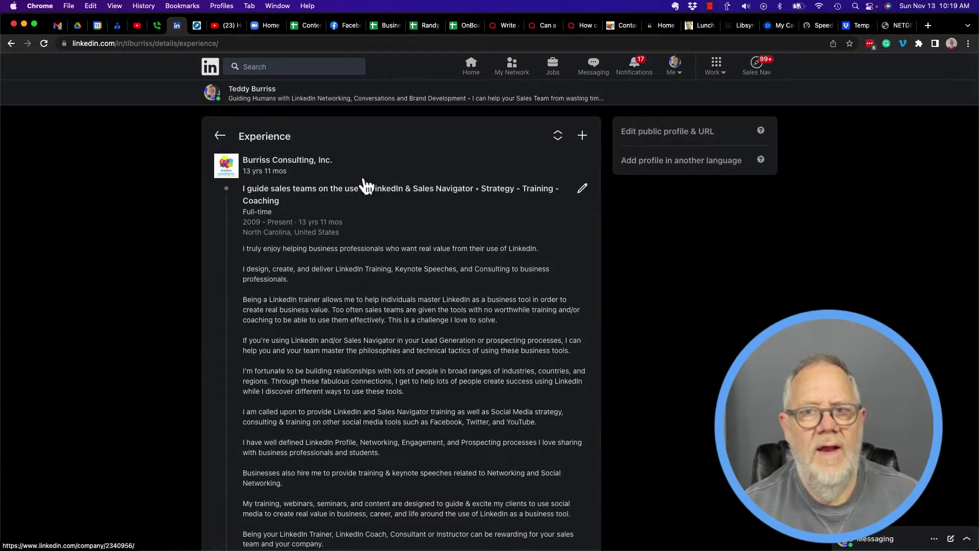
{"action": "scroll", "coordinate": [383, 304], "scroll_direction": "down", "scroll_amount": 20}
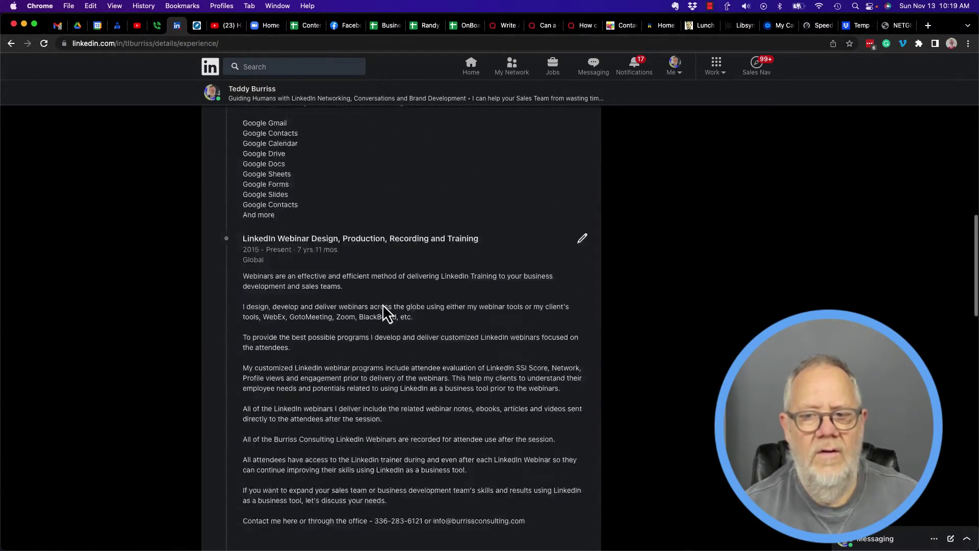
{"action": "scroll", "coordinate": [383, 304], "scroll_direction": "down", "scroll_amount": 20}
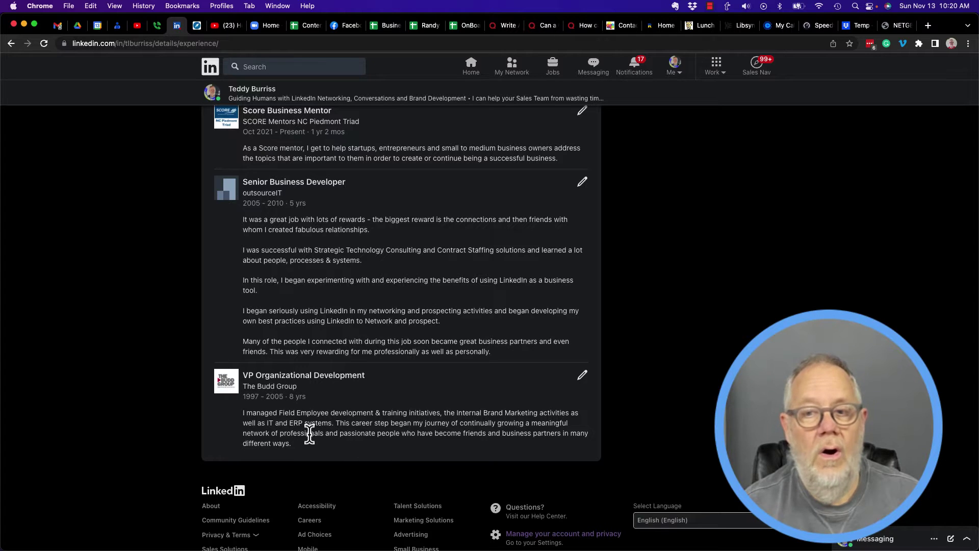
- Change the 1997–2005 entry's company to 'Undisclosed Company In The USA', enlarge the description box, and save
{"action": "left_click", "coordinate": [581, 376]}
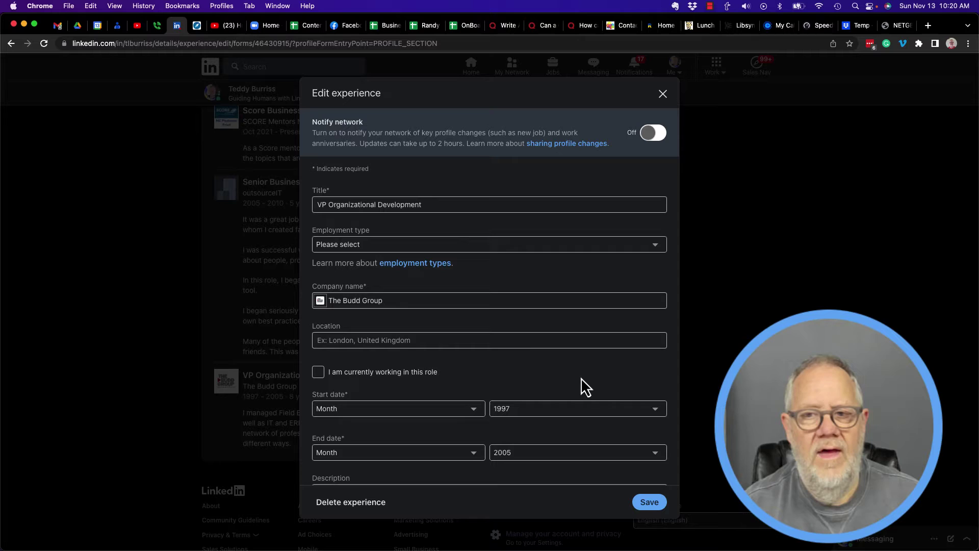
{"action": "triple_click", "coordinate": [368, 304]}
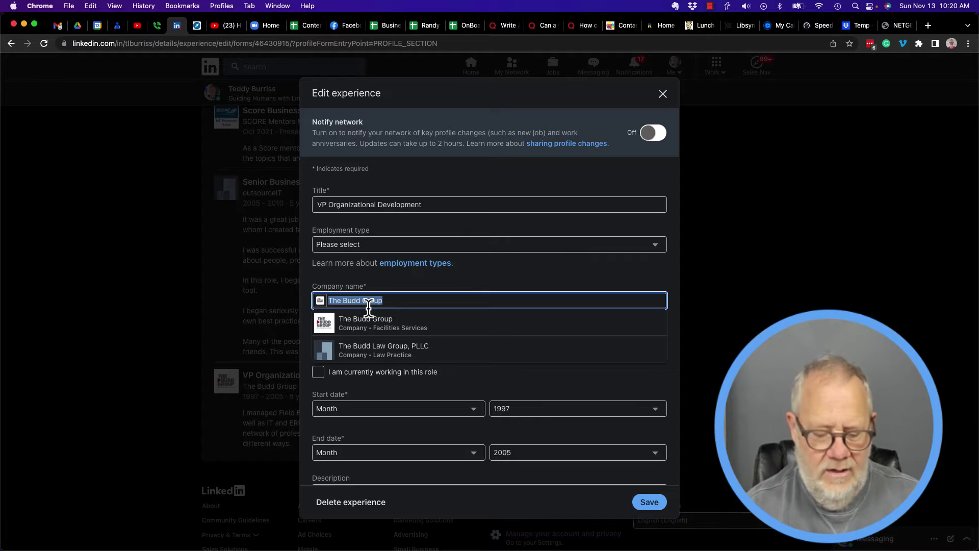
{"action": "type", "text": "Undisclosed"}
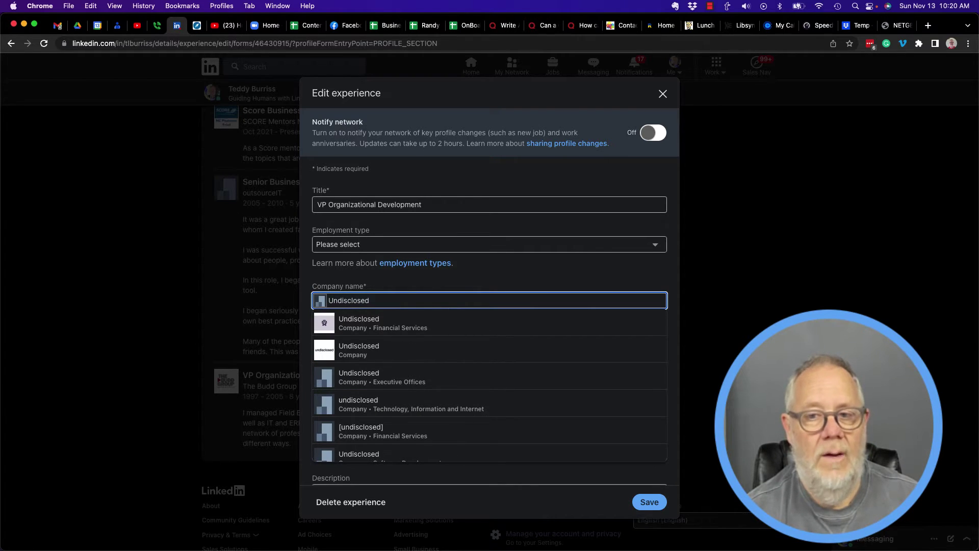
{"action": "type", "text": " Company"}
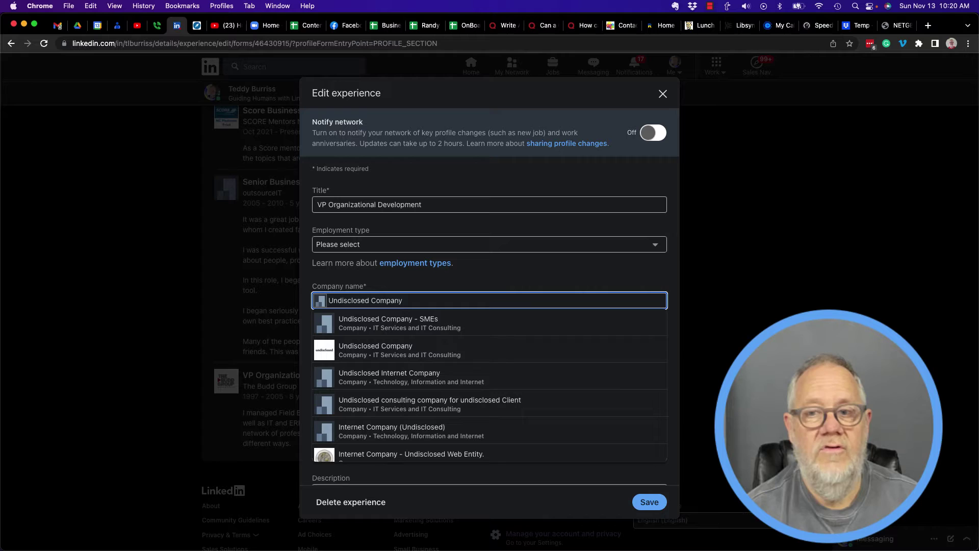
{"action": "type", "text": " In The USA"}
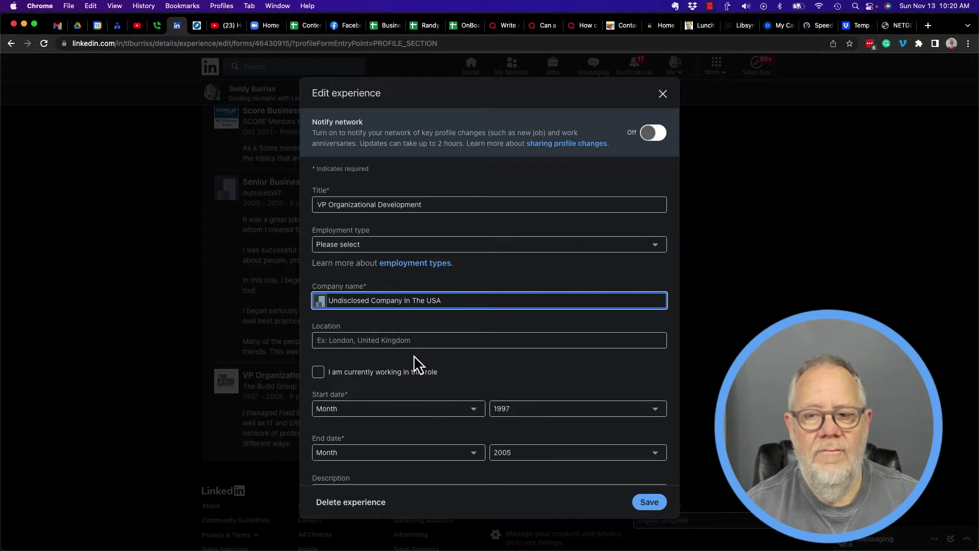
{"action": "scroll", "coordinate": [517, 408], "scroll_direction": "down", "scroll_amount": 5}
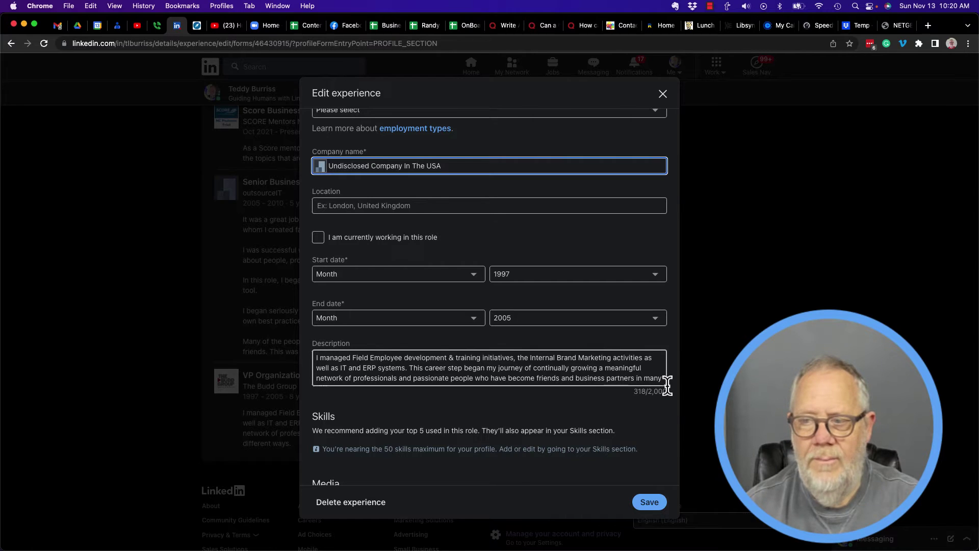
{"action": "left_click_drag", "start_coordinate": [664, 385], "coordinate": [666, 449]}
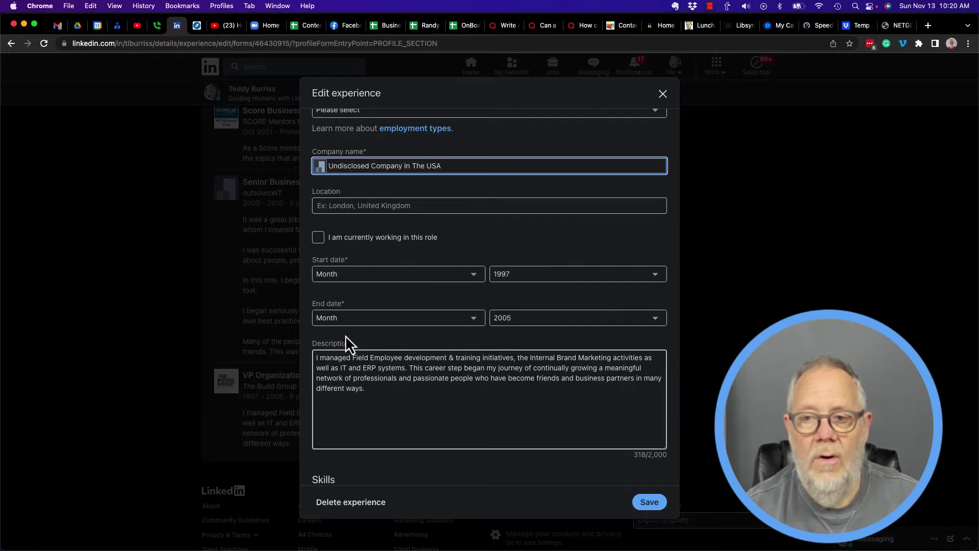
{"action": "left_click", "coordinate": [649, 502]}
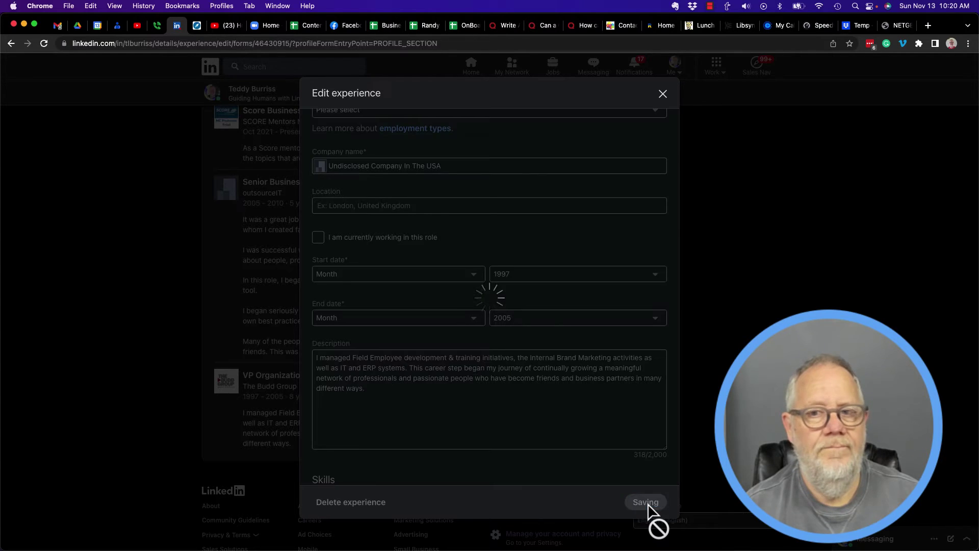
- Return to the main profile and scroll down to the VP Organizational Development role under its new employer
{"action": "scroll", "coordinate": [317, 301], "scroll_direction": "up", "scroll_amount": 10}
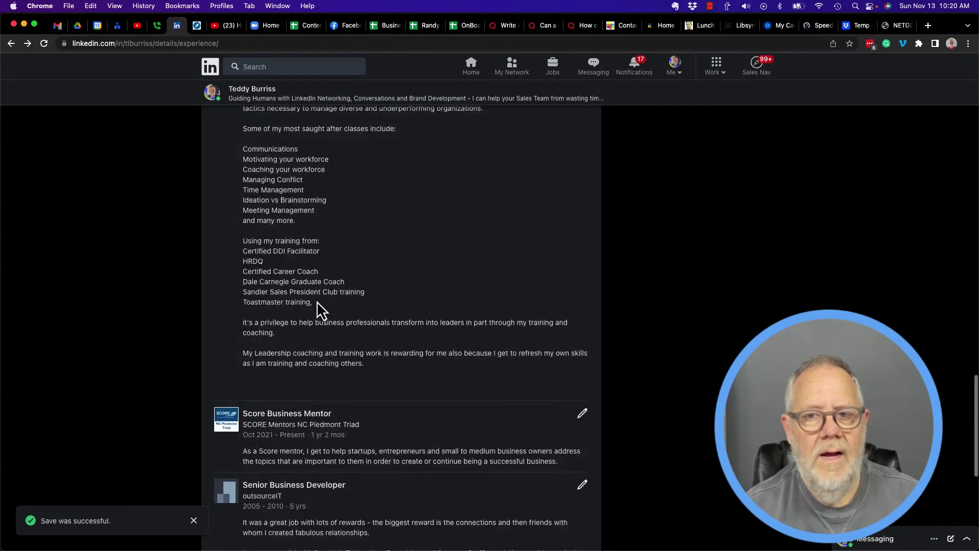
{"action": "scroll", "coordinate": [316, 301], "scroll_direction": "up", "scroll_amount": 20}
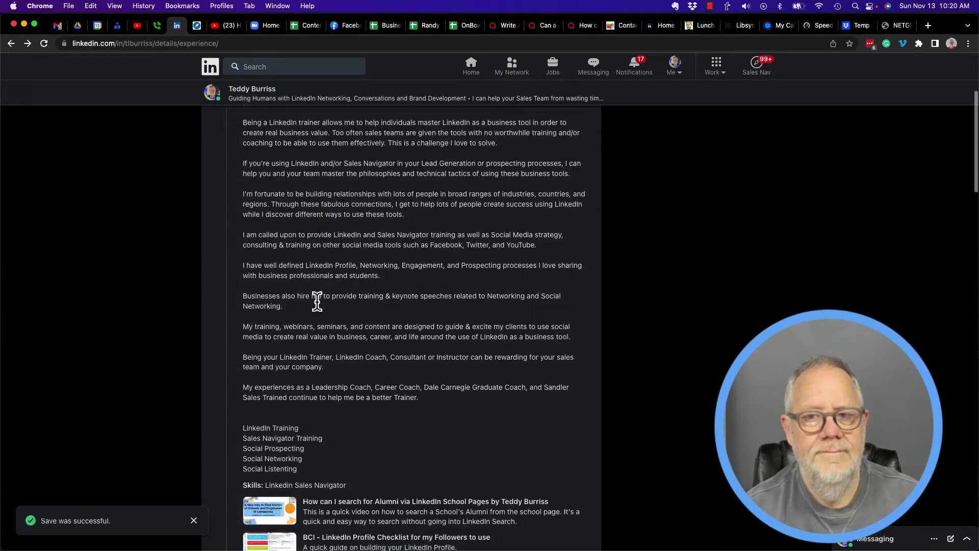
{"action": "left_click", "coordinate": [221, 137]}
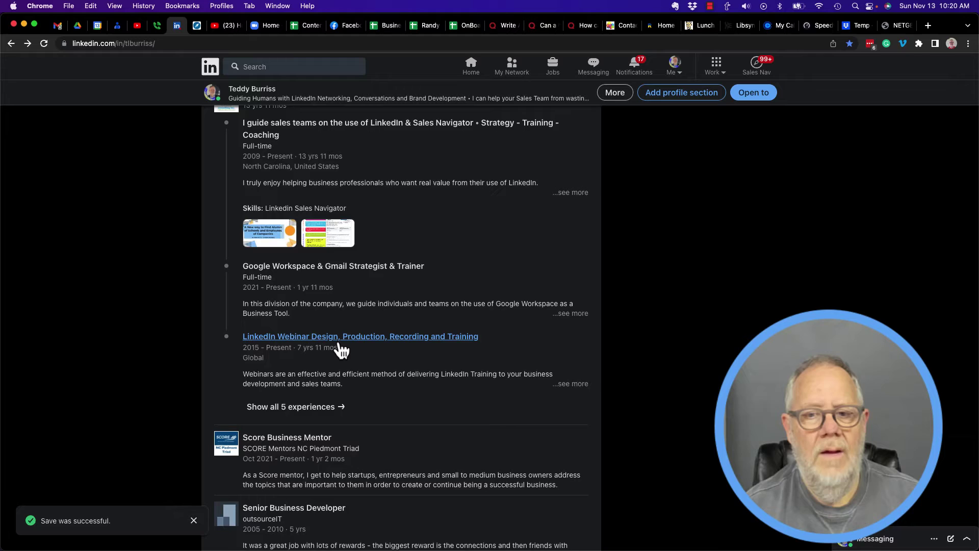
{"action": "scroll", "coordinate": [339, 342], "scroll_direction": "down", "scroll_amount": 3}
{"action": "scroll", "coordinate": [339, 341], "scroll_direction": "down", "scroll_amount": 3}
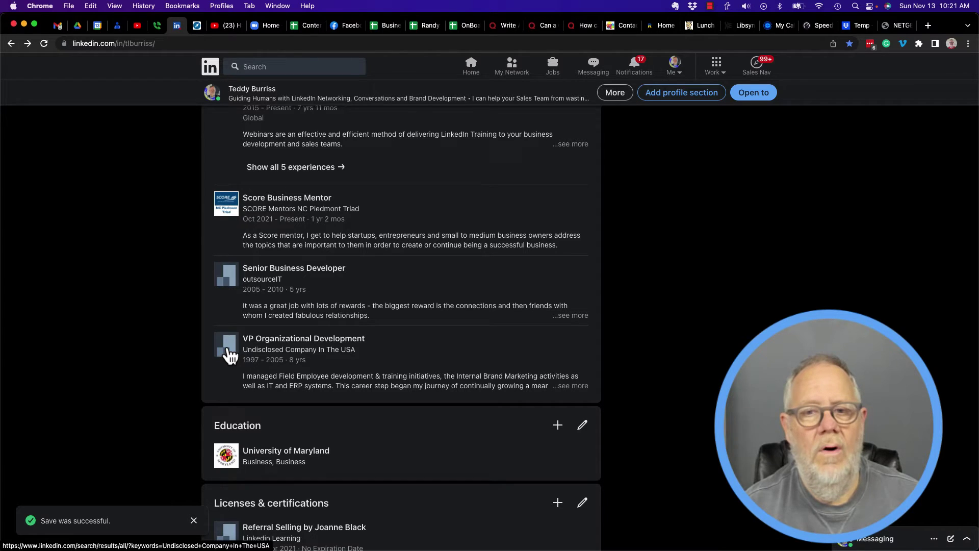
- Expand the VP Organizational Development description and scroll down to the Recommendations section
{"action": "left_click", "coordinate": [571, 385]}
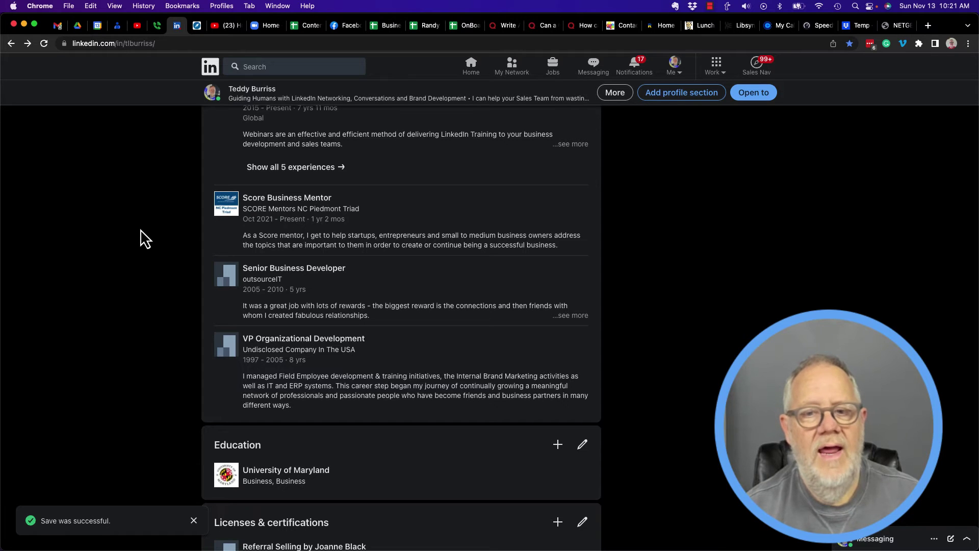
{"action": "scroll", "coordinate": [140, 230], "scroll_direction": "down", "scroll_amount": 6}
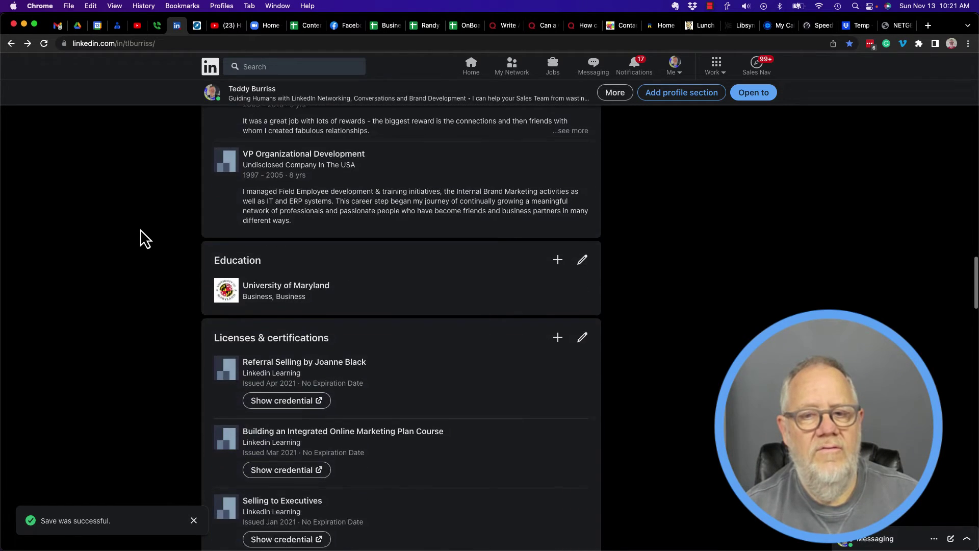
{"action": "scroll", "coordinate": [141, 231], "scroll_direction": "down", "scroll_amount": 8}
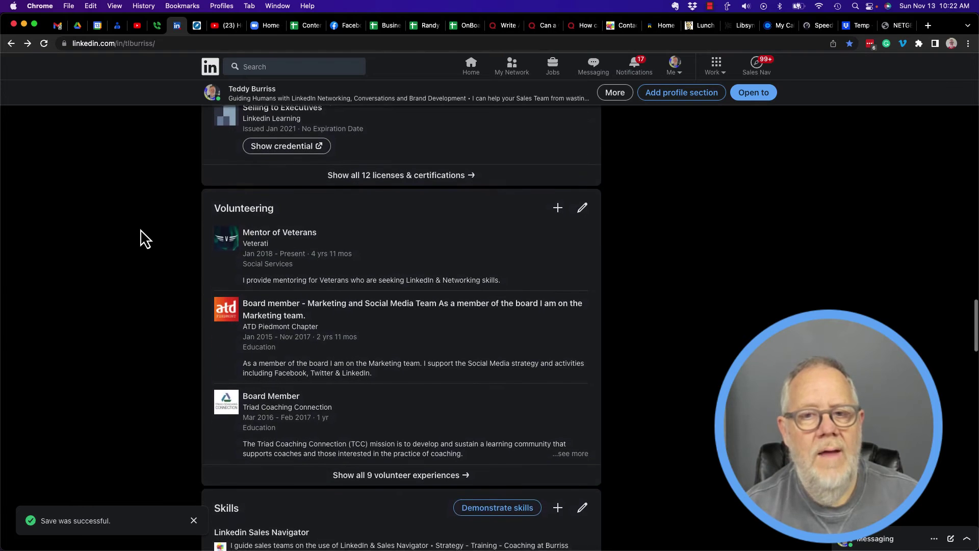
{"action": "scroll", "coordinate": [140, 228], "scroll_direction": "down", "scroll_amount": 4}
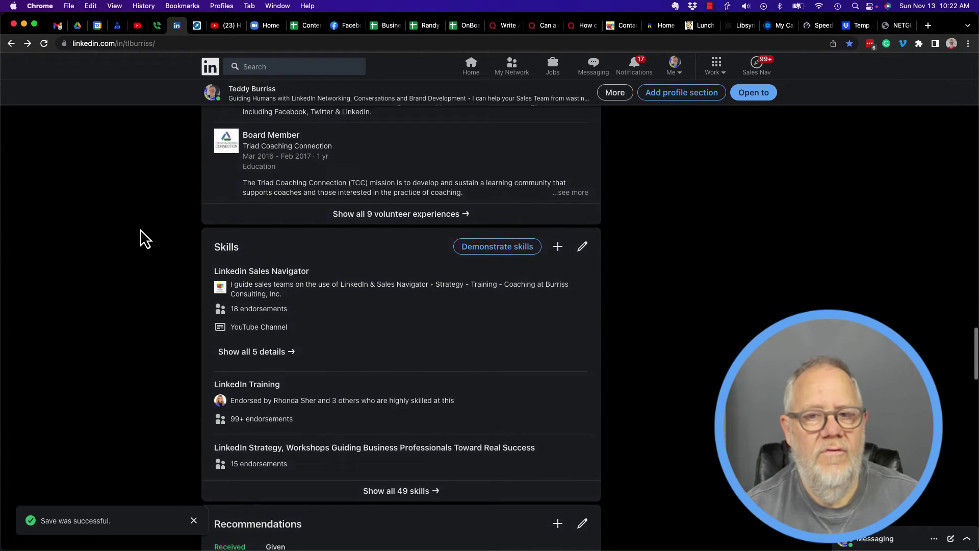
{"action": "scroll", "coordinate": [139, 229], "scroll_direction": "down", "scroll_amount": 8}
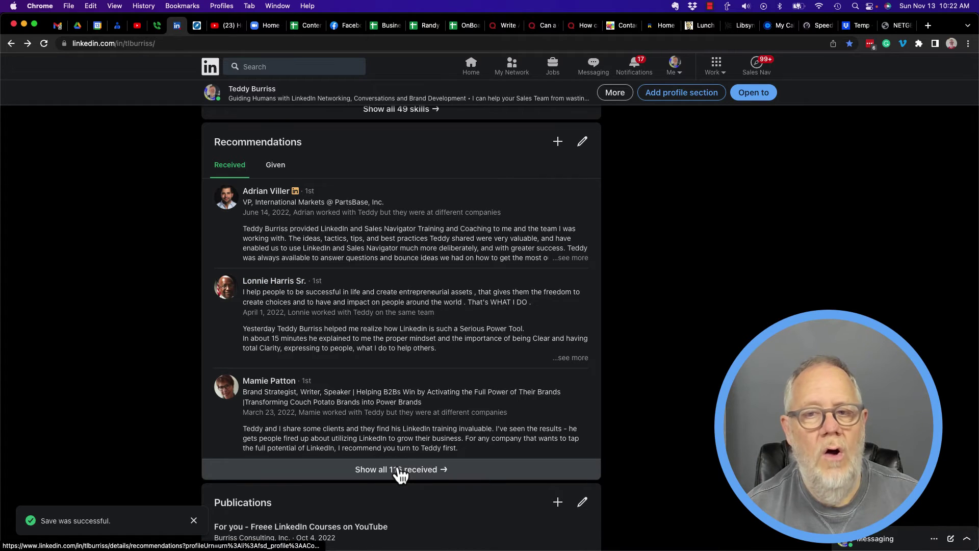
{"action": "left_click", "coordinate": [380, 478]}
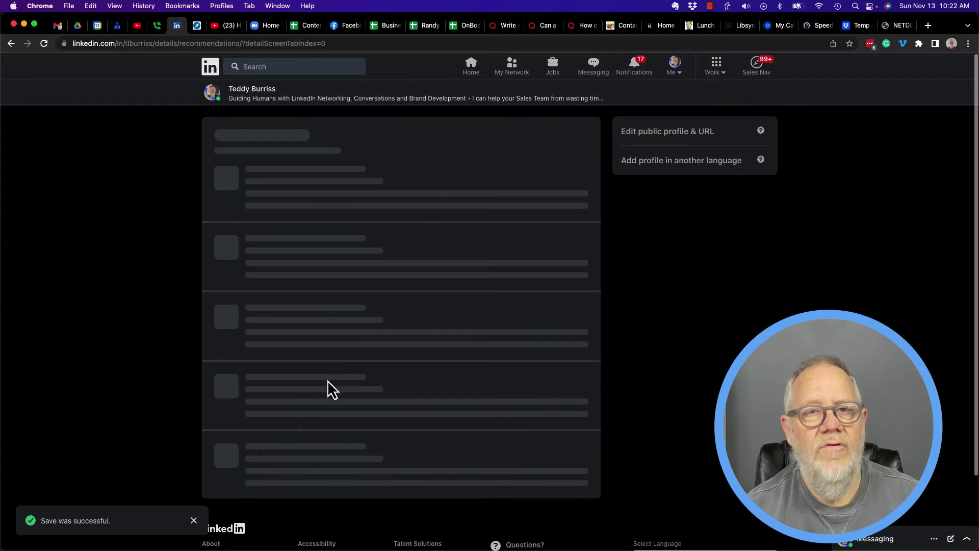
{"action": "scroll", "coordinate": [327, 380], "scroll_direction": "down", "scroll_amount": 10}
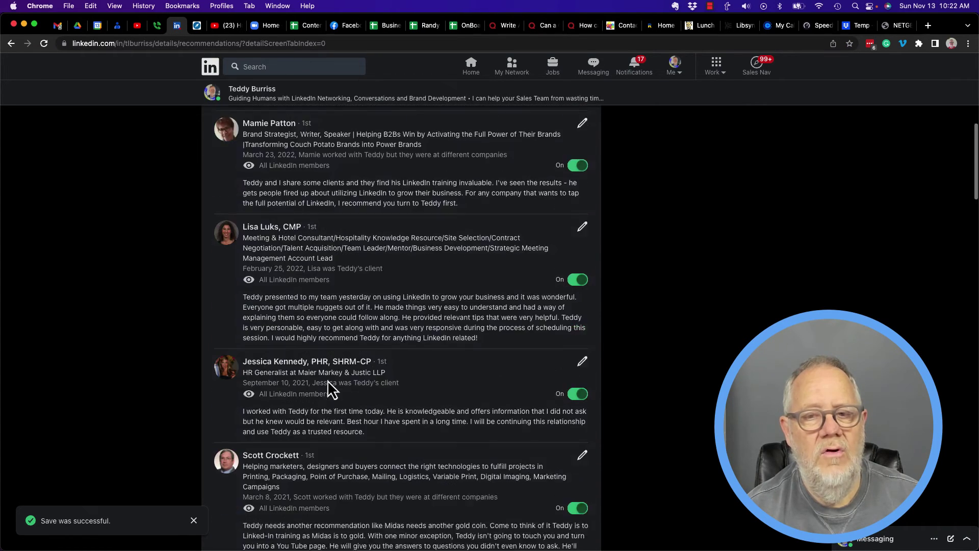
{"action": "scroll", "coordinate": [327, 380], "scroll_direction": "down", "scroll_amount": 3}
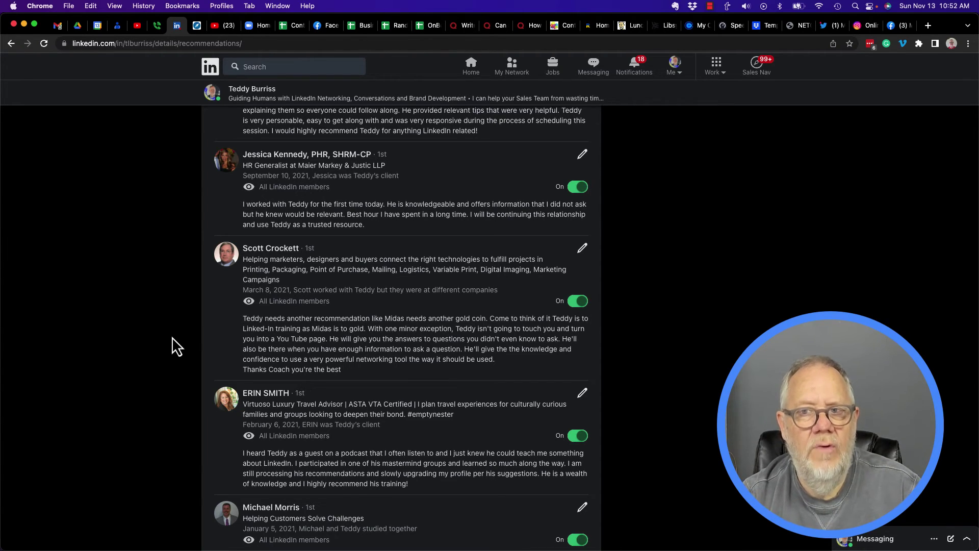
{"action": "scroll", "coordinate": [172, 336], "scroll_direction": "down", "scroll_amount": 10}
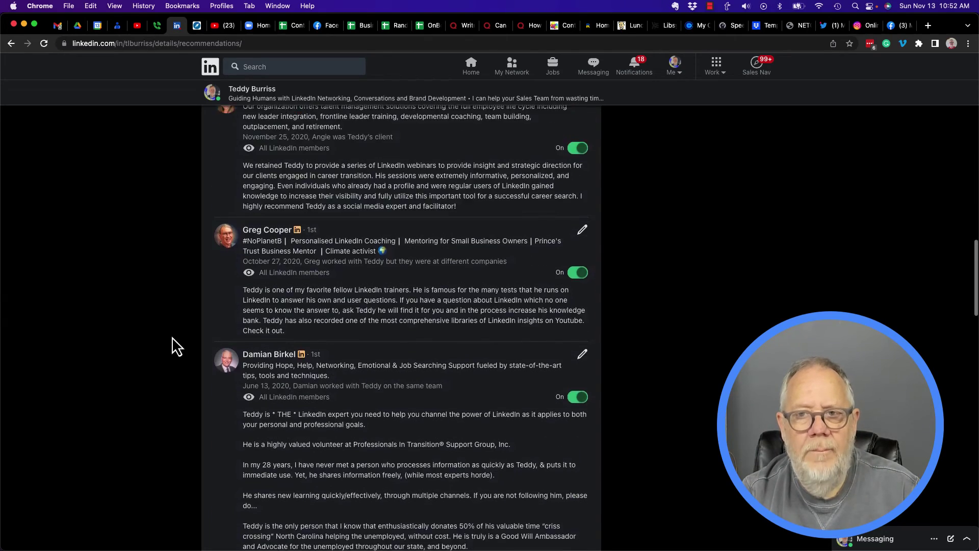
{"action": "key", "text": "Home"}
- Go back to the profile, scroll to Interests, and show the 1,224 followed companies
{"action": "left_click", "coordinate": [219, 136]}
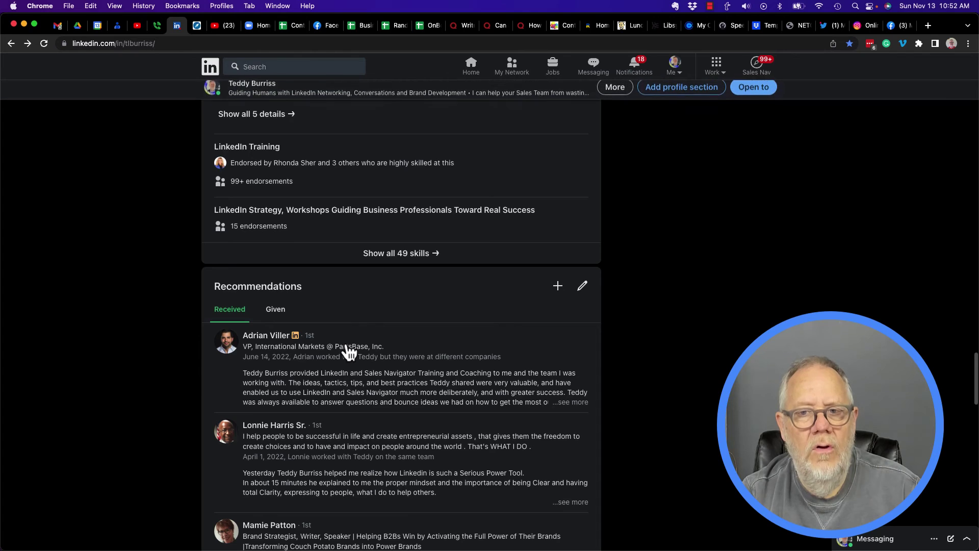
{"action": "scroll", "coordinate": [356, 326], "scroll_direction": "down", "scroll_amount": 10}
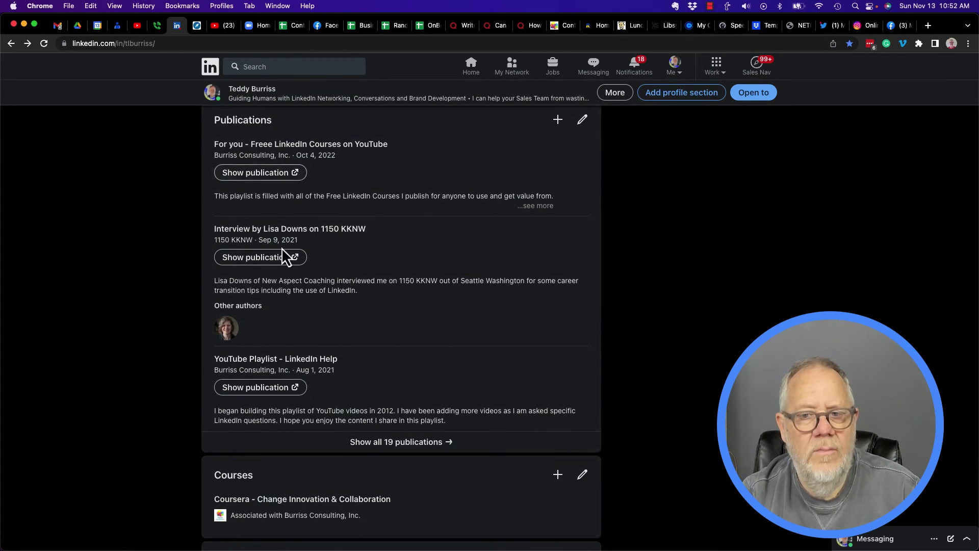
{"action": "scroll", "coordinate": [298, 374], "scroll_direction": "down", "scroll_amount": 5}
{"action": "scroll", "coordinate": [297, 375], "scroll_direction": "down", "scroll_amount": 1}
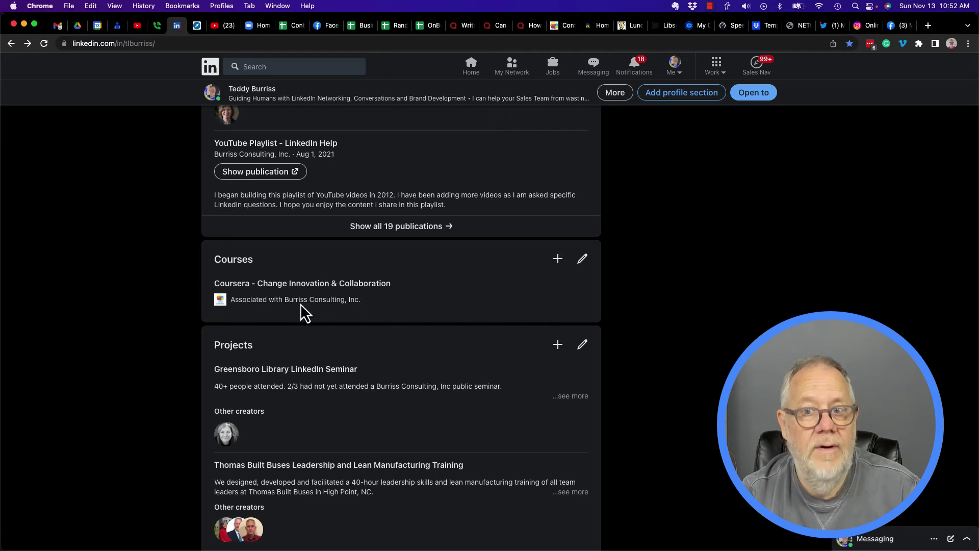
{"action": "scroll", "coordinate": [338, 364], "scroll_direction": "down", "scroll_amount": 3}
{"action": "scroll", "coordinate": [337, 364], "scroll_direction": "down", "scroll_amount": 10}
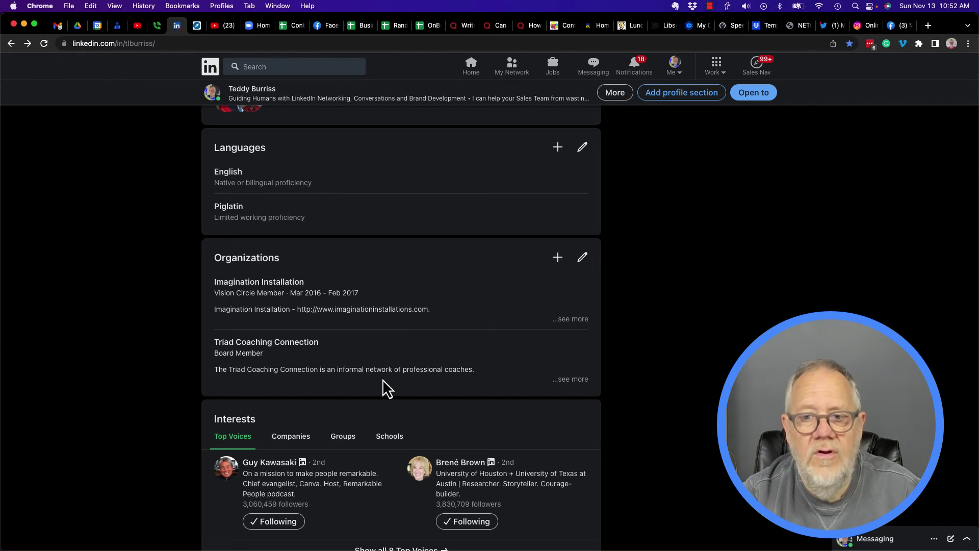
{"action": "scroll", "coordinate": [408, 372], "scroll_direction": "down", "scroll_amount": 3}
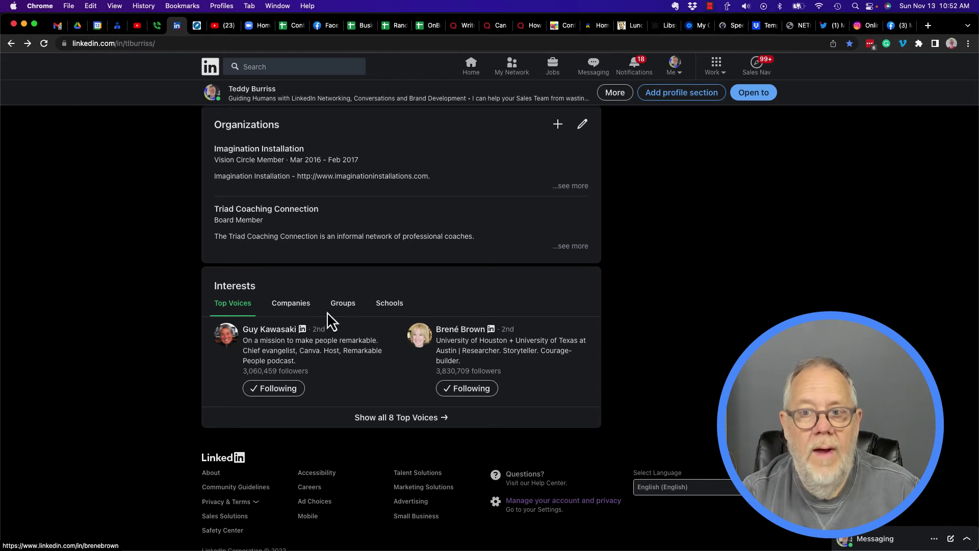
{"action": "left_click", "coordinate": [305, 310]}
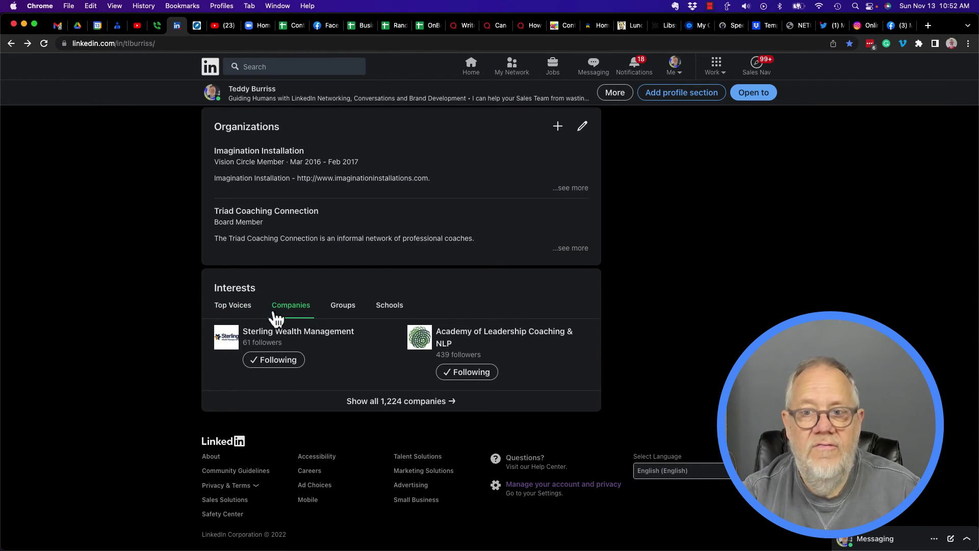